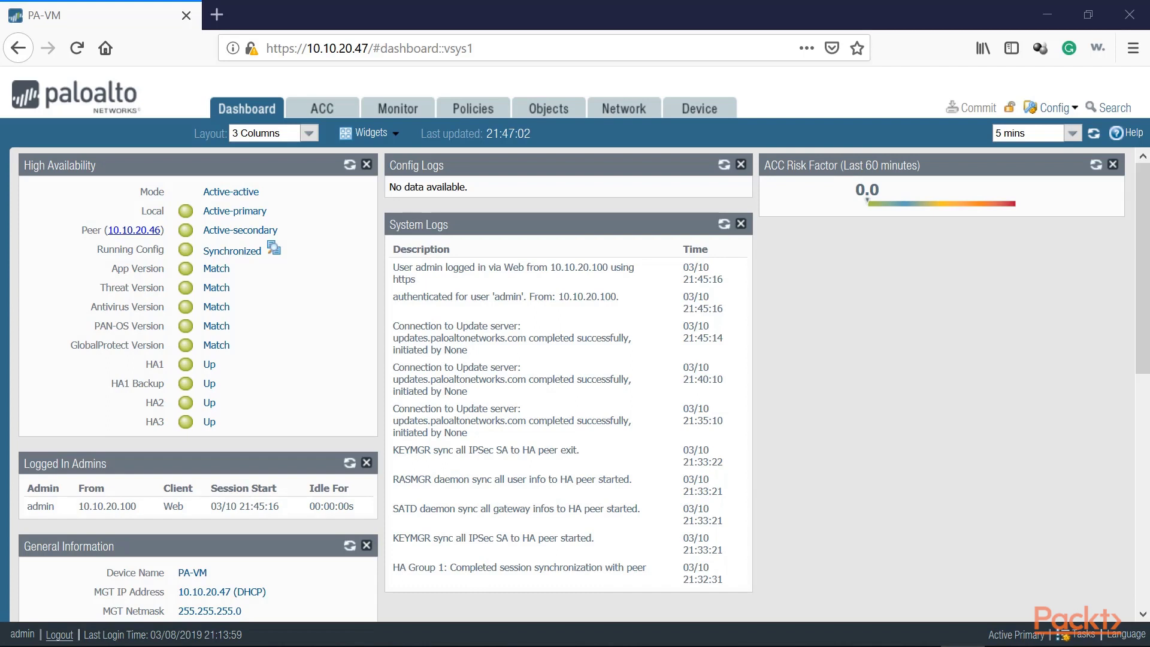
Create a TCP service object named 12221-TCP with destination port 12221
left_click(549, 109)
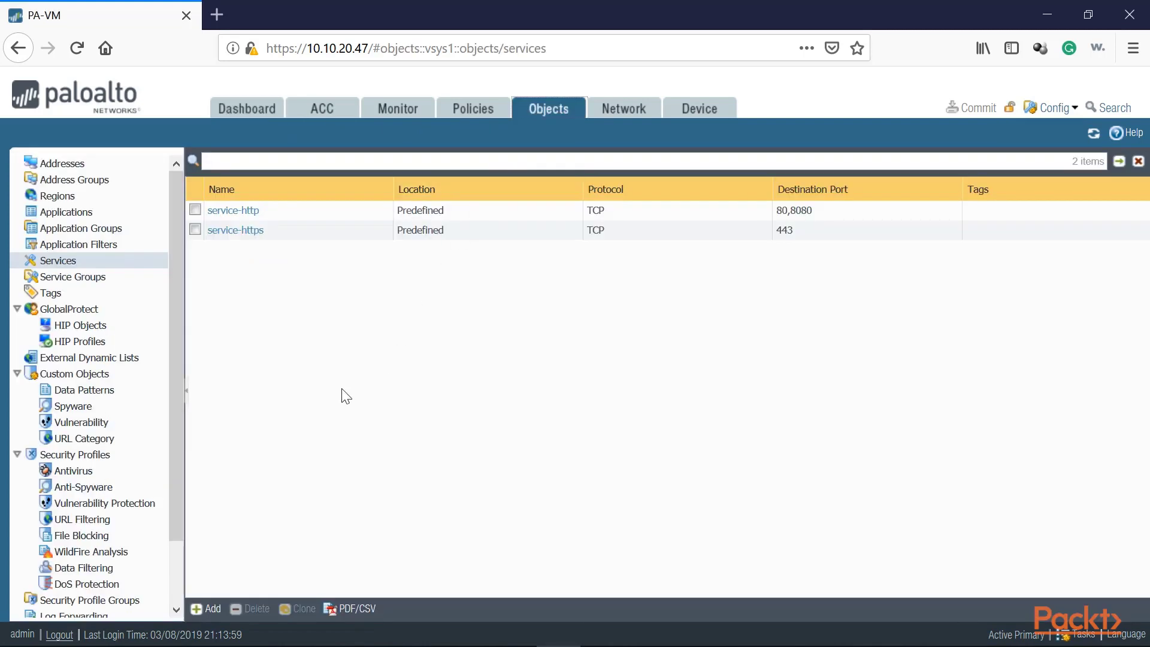
left_click(73, 262)
left_click(203, 610)
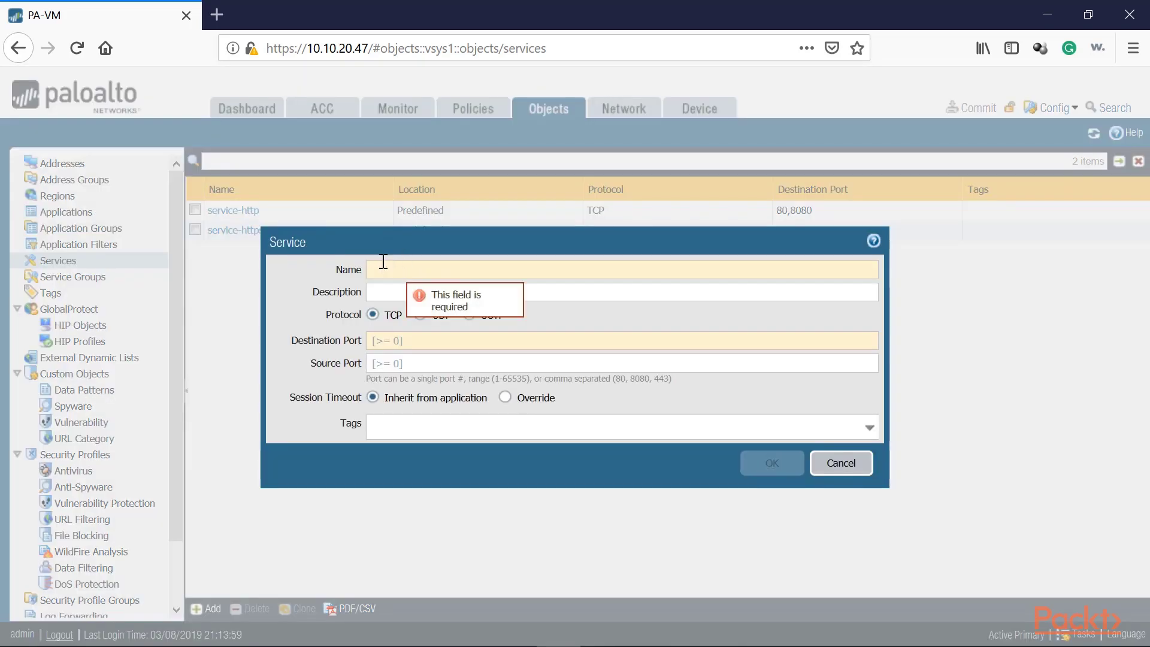
type("1222")
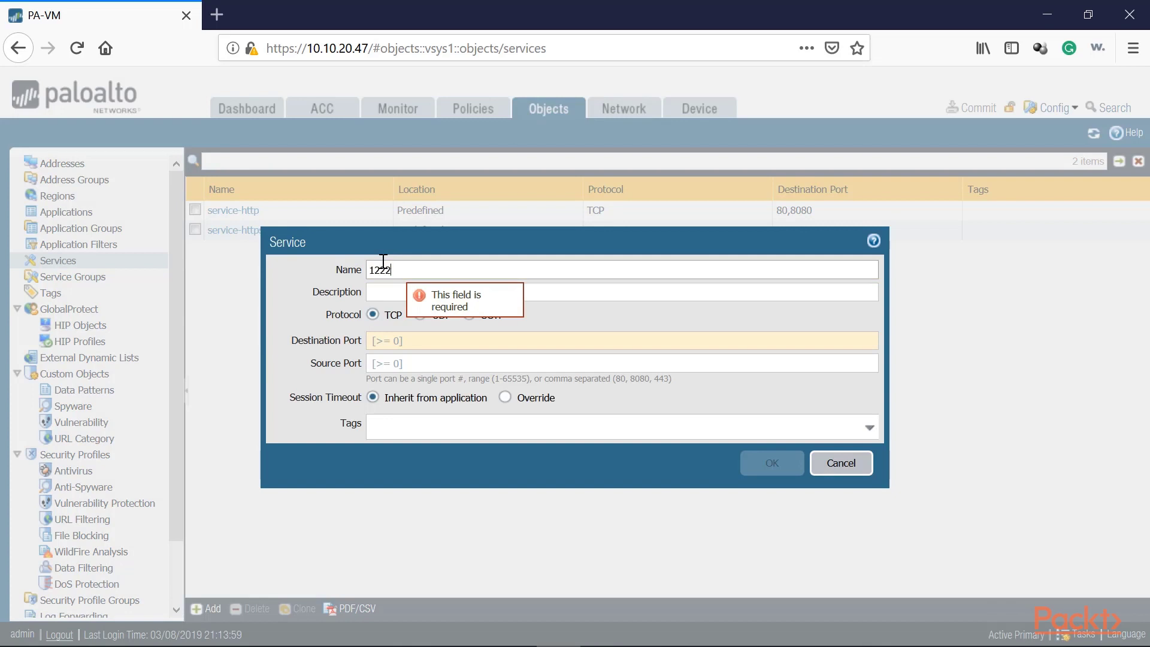
type("1-TCP")
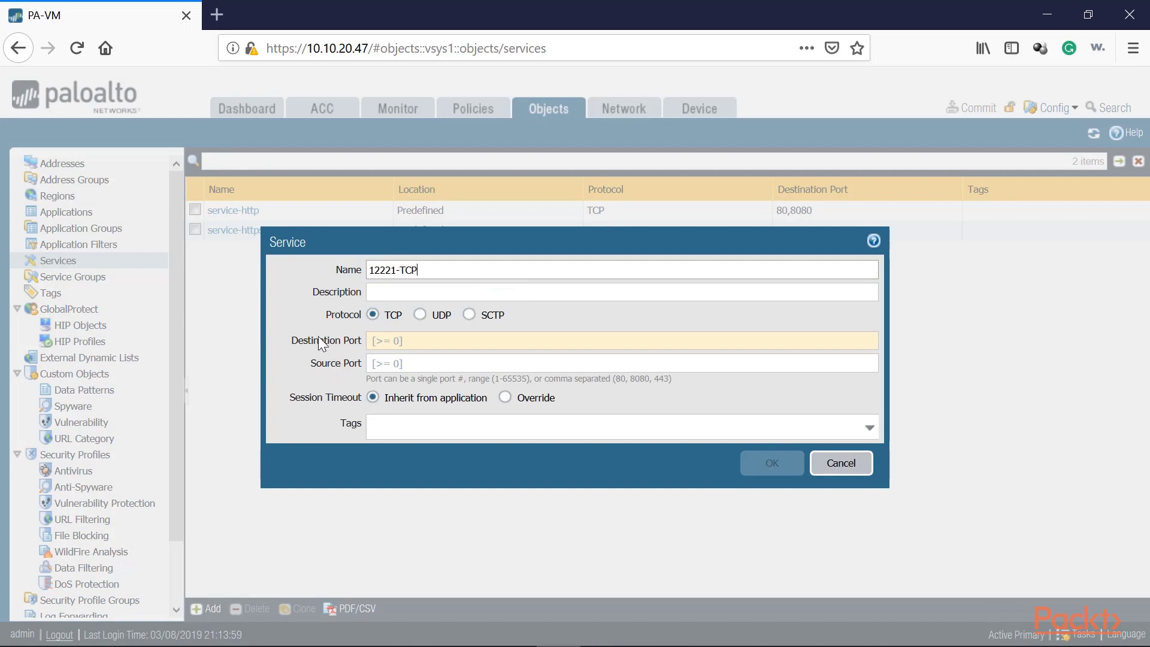
left_click(380, 363)
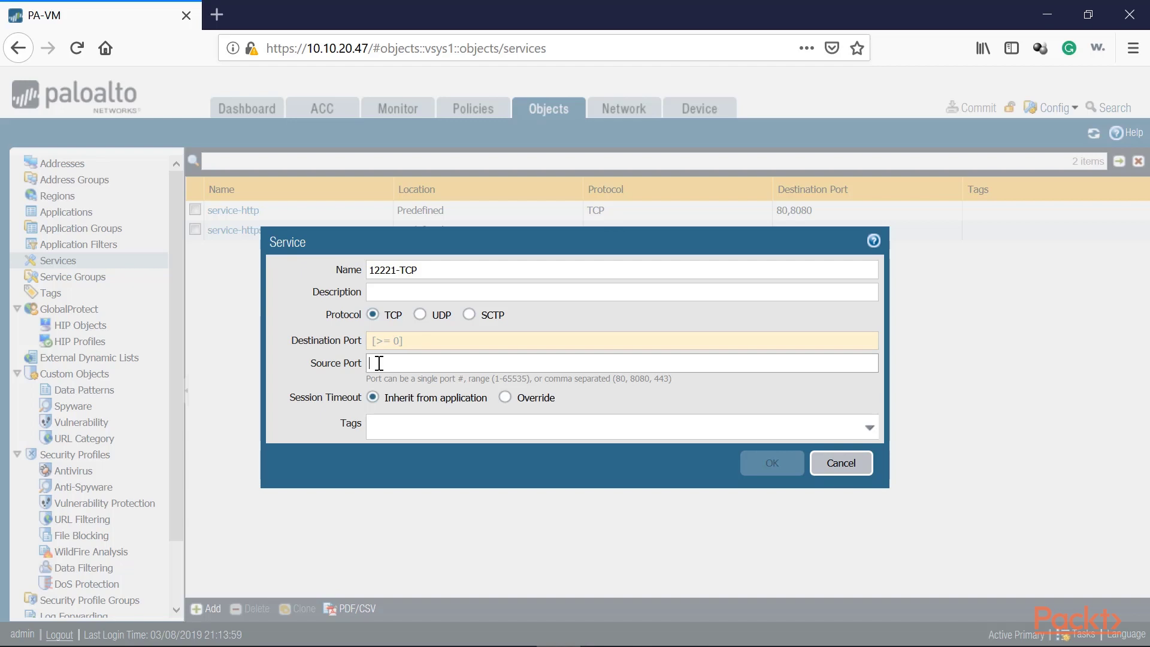
left_click(381, 342)
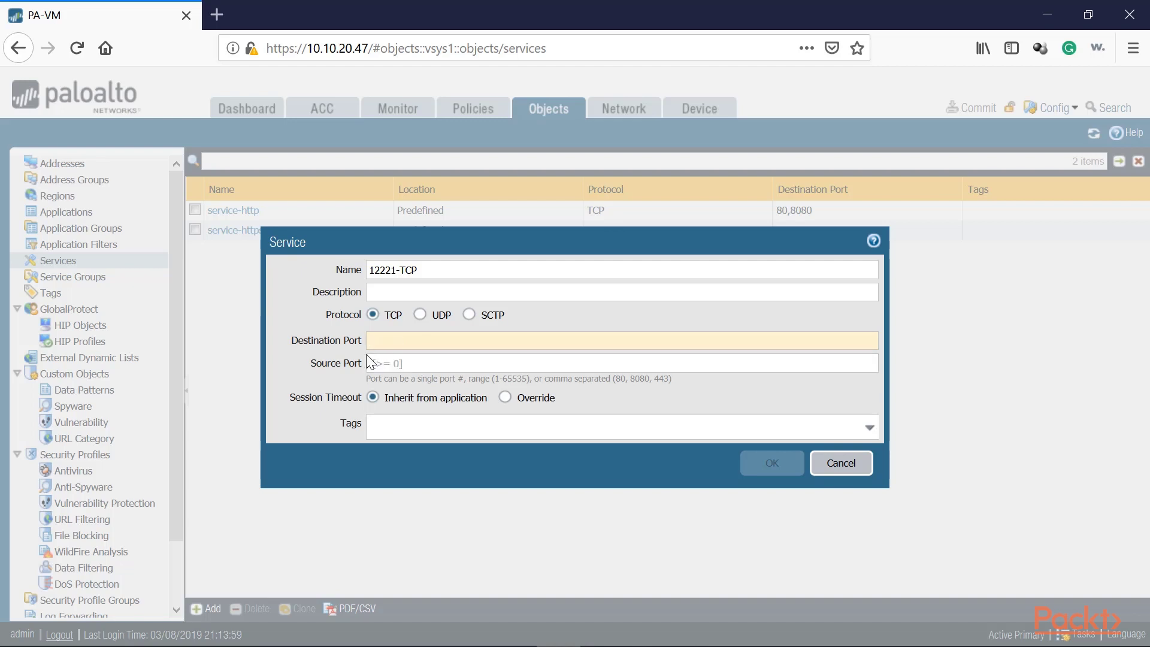
type("12221")
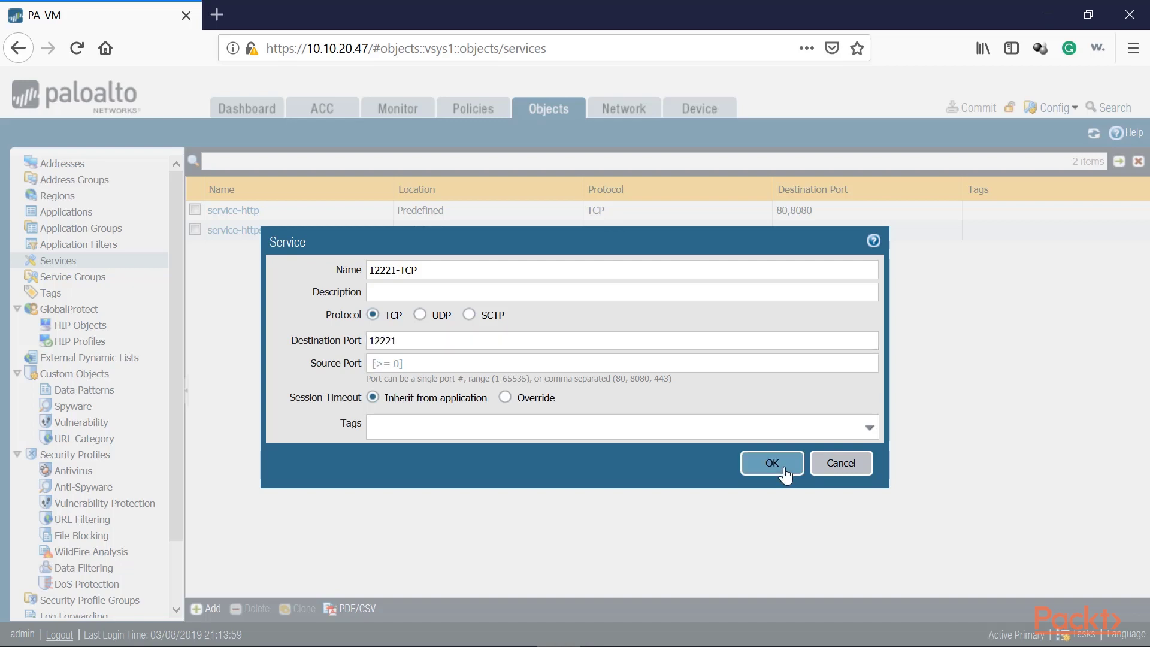
left_click(780, 471)
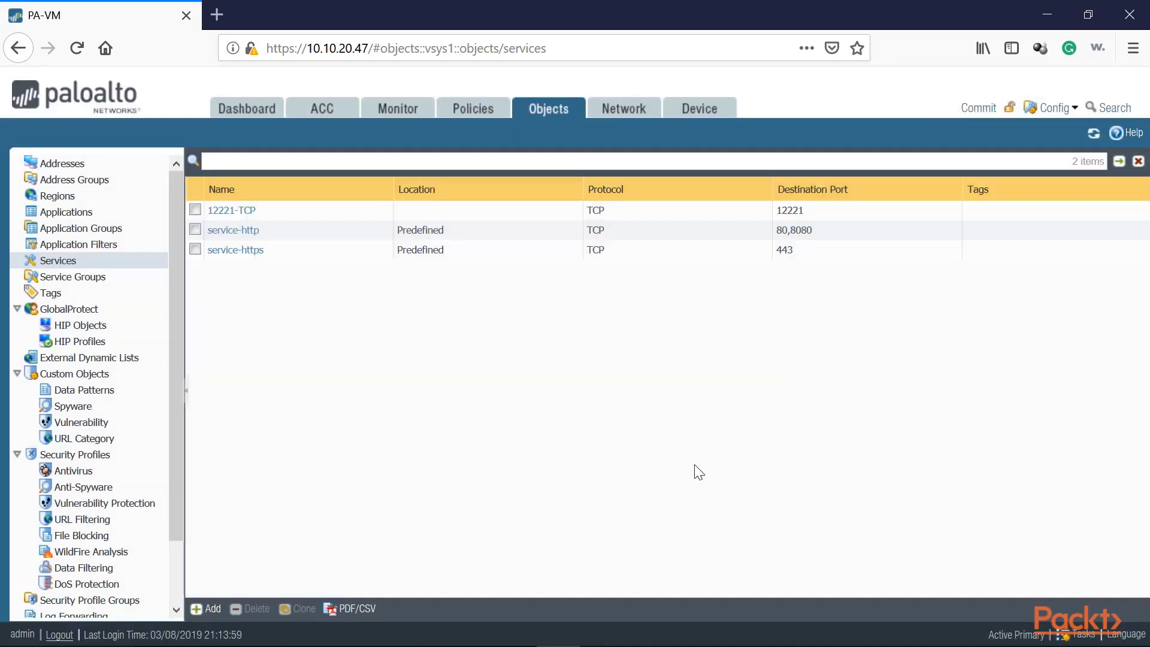
Create a service object named 5322-UDP using the UDP protocol and destination port 5322
left_click(205, 609)
mouse_move(435, 269)
type("5322-UD")
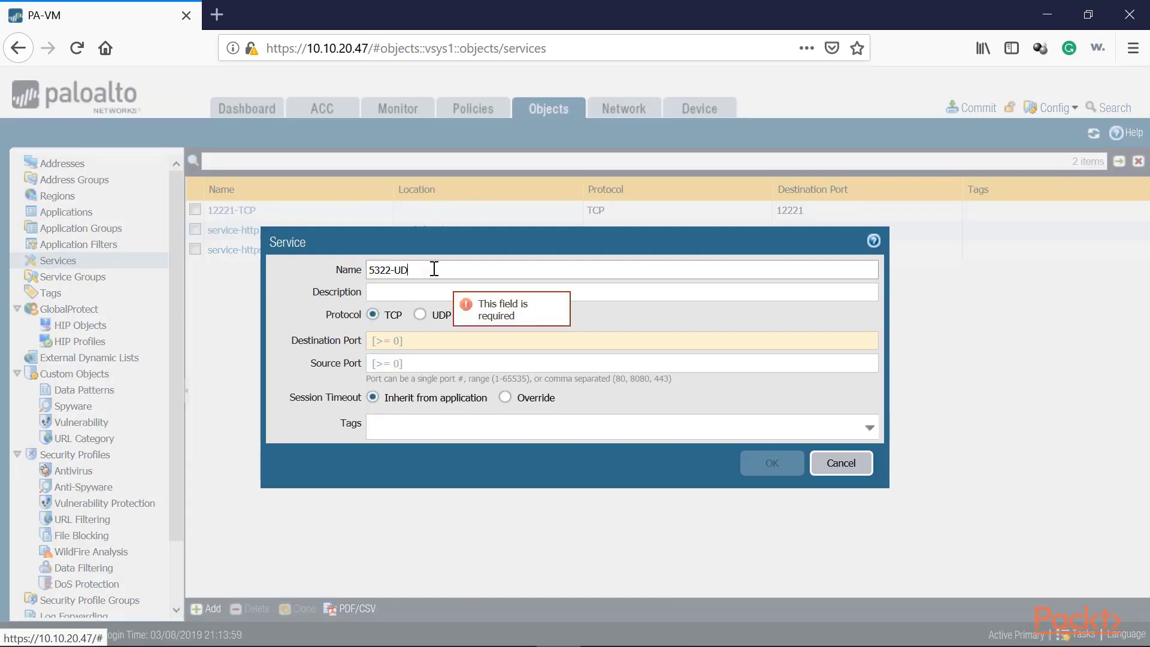
type("P")
left_click(421, 315)
left_click(426, 343)
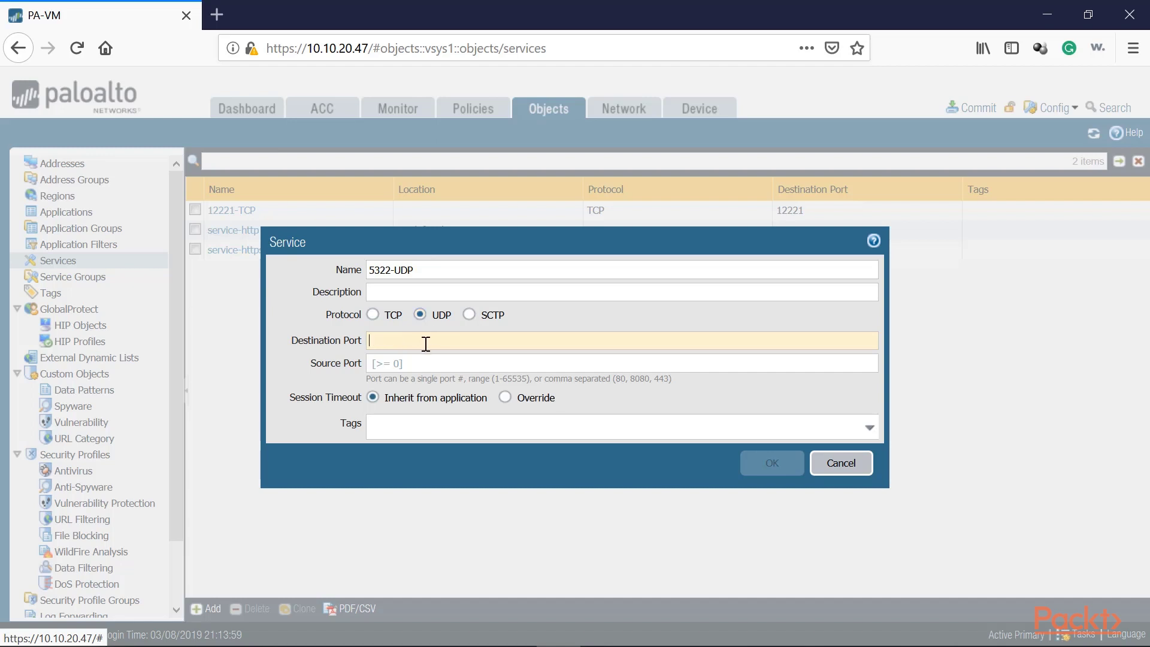
type("53")
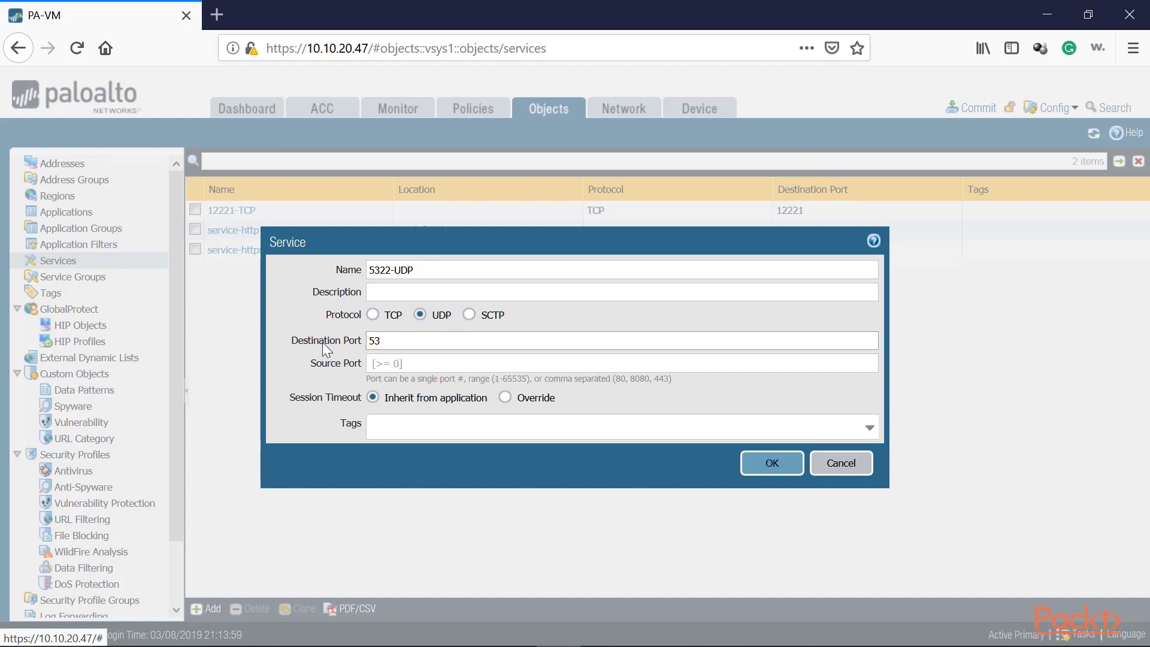
type("22")
left_click(779, 467)
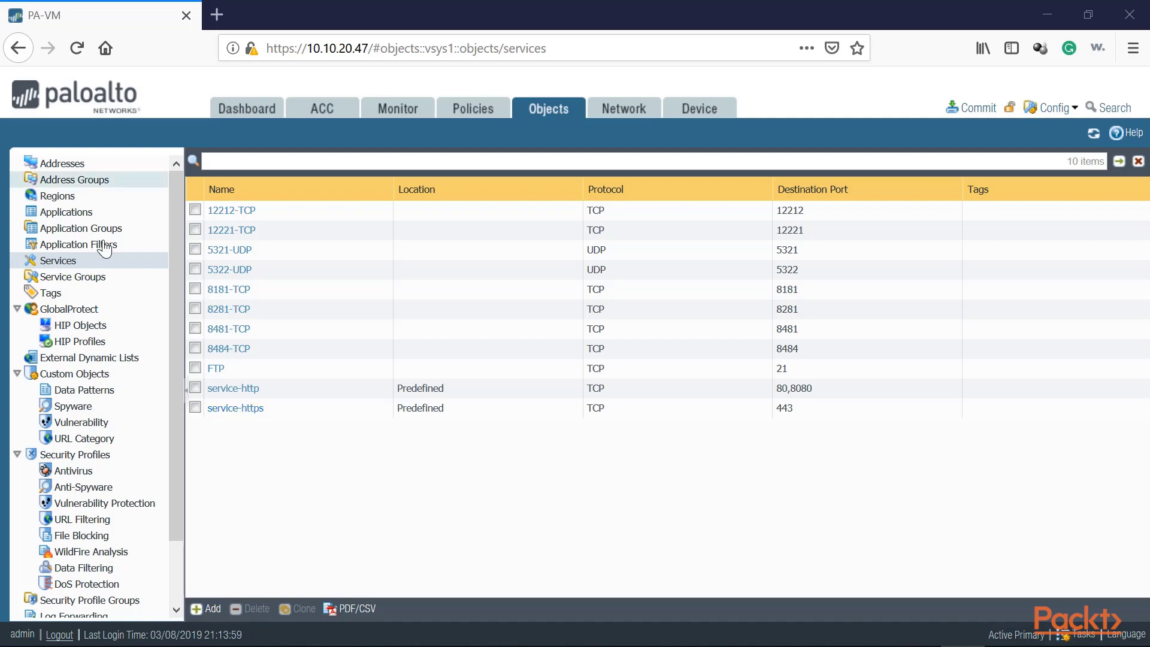
Start a new service group and name it eCommerce-WebServers
left_click(73, 276)
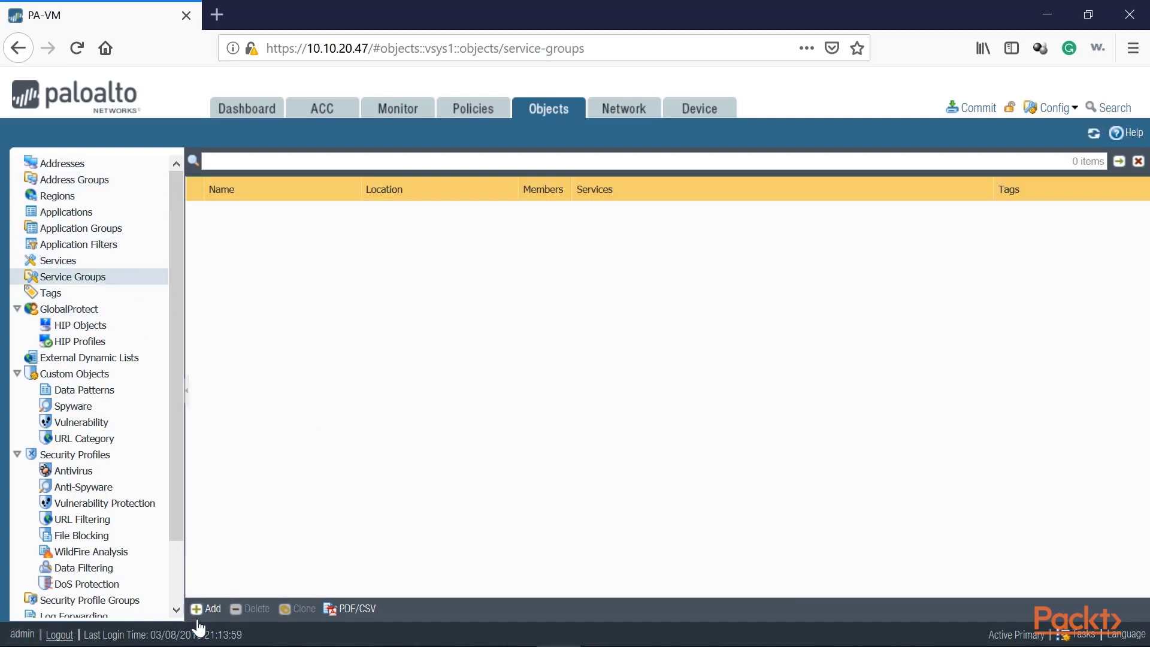
left_click(204, 609)
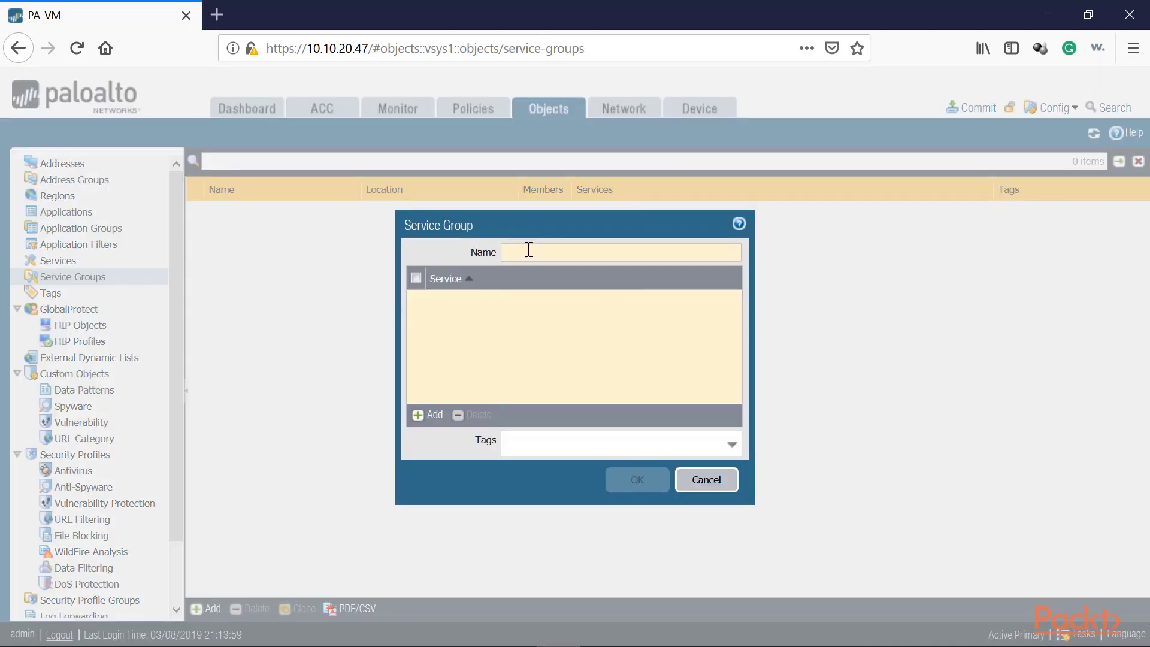
type("e")
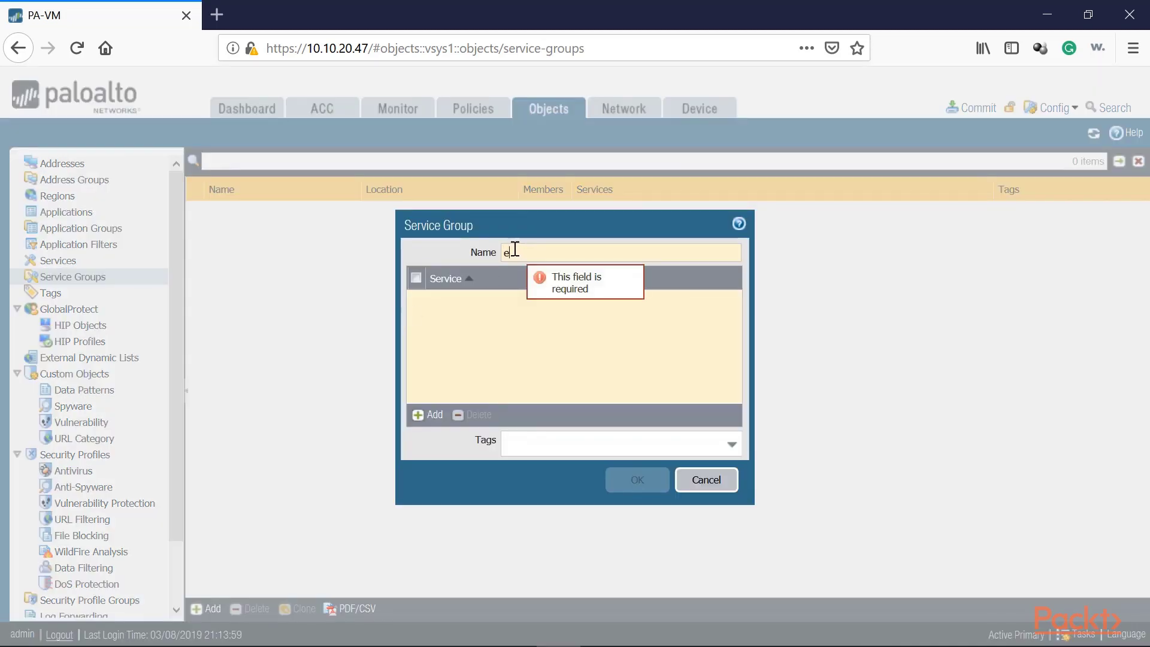
type("Commerce-WebServers")
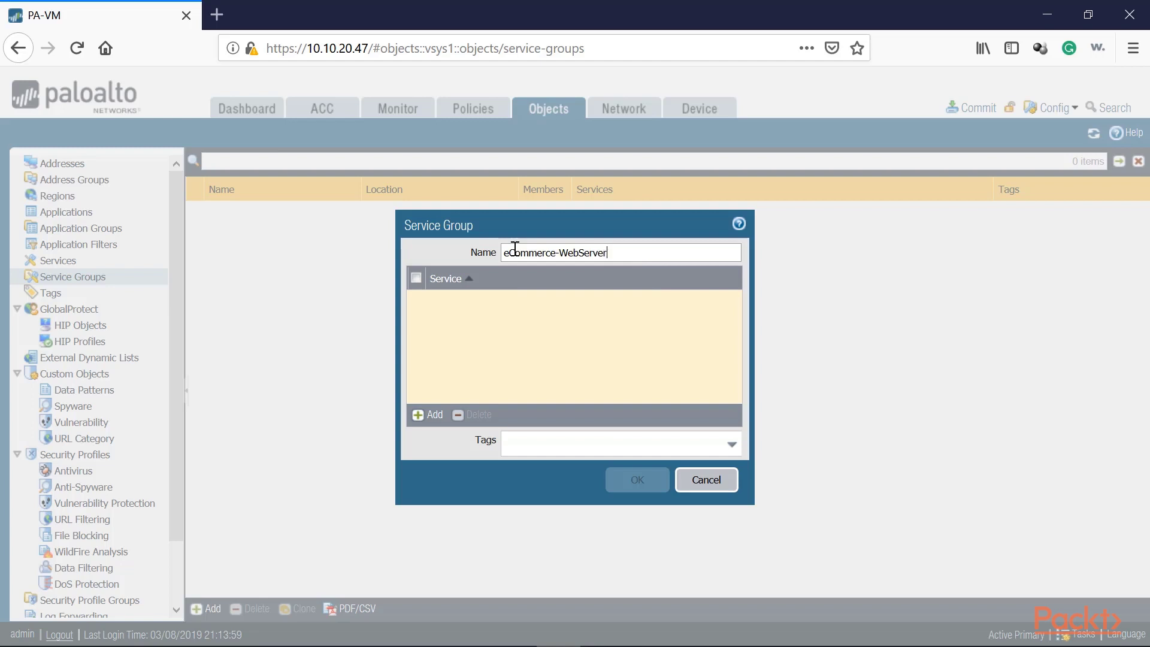
Add the services FTP, 12221-TCP, 5322-UDP, 8181-TCP and 8484-TCP to the eCommerce-WebServers group
left_click(423, 416)
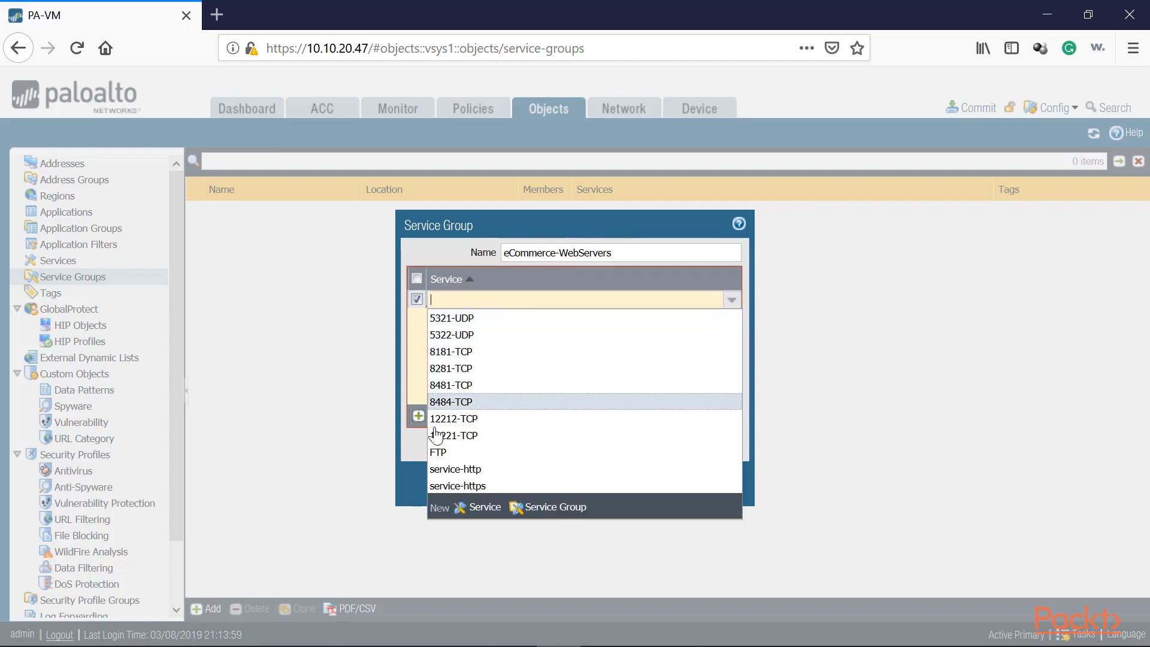
left_click(451, 458)
left_click(418, 416)
left_click(464, 454)
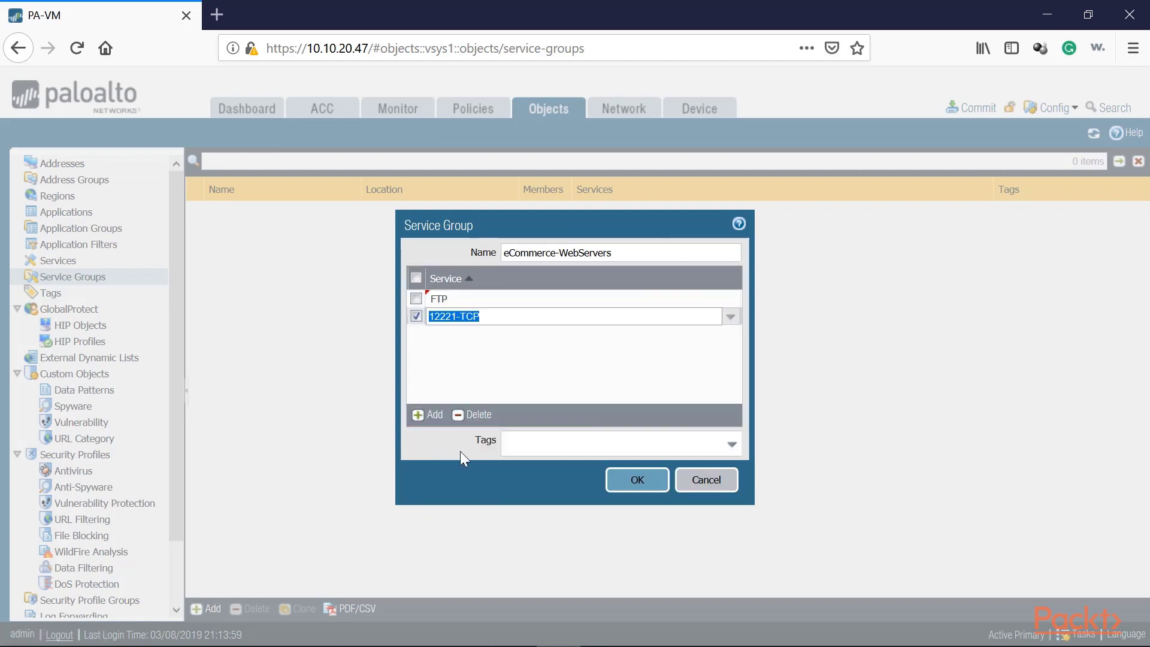
left_click(419, 414)
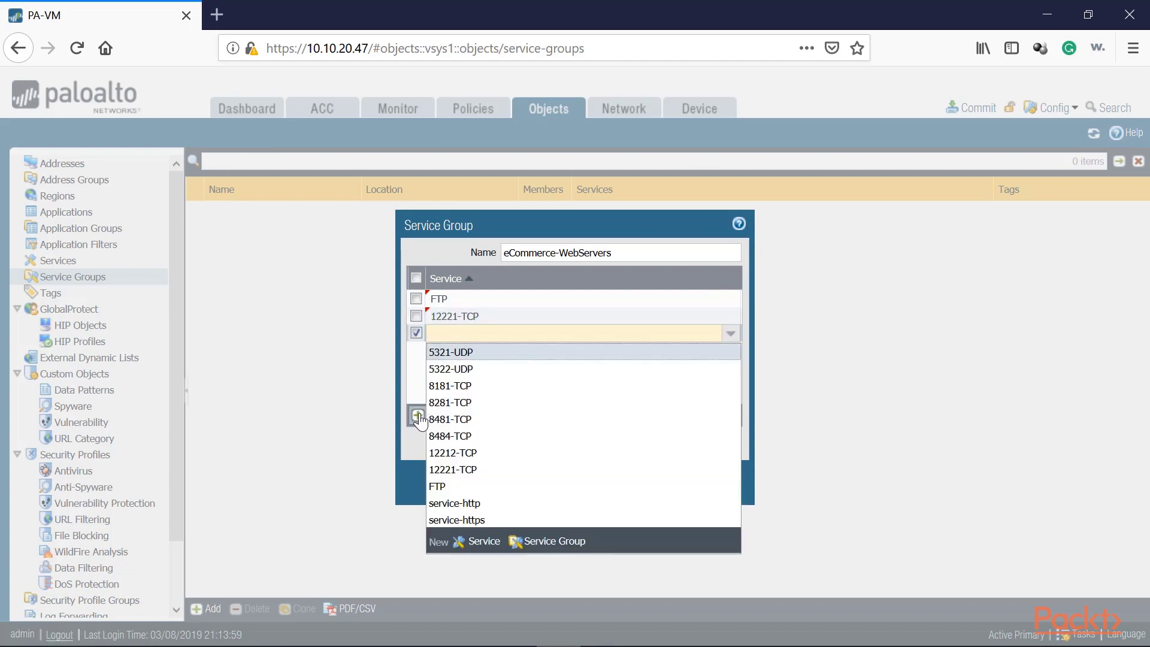
left_click(461, 370)
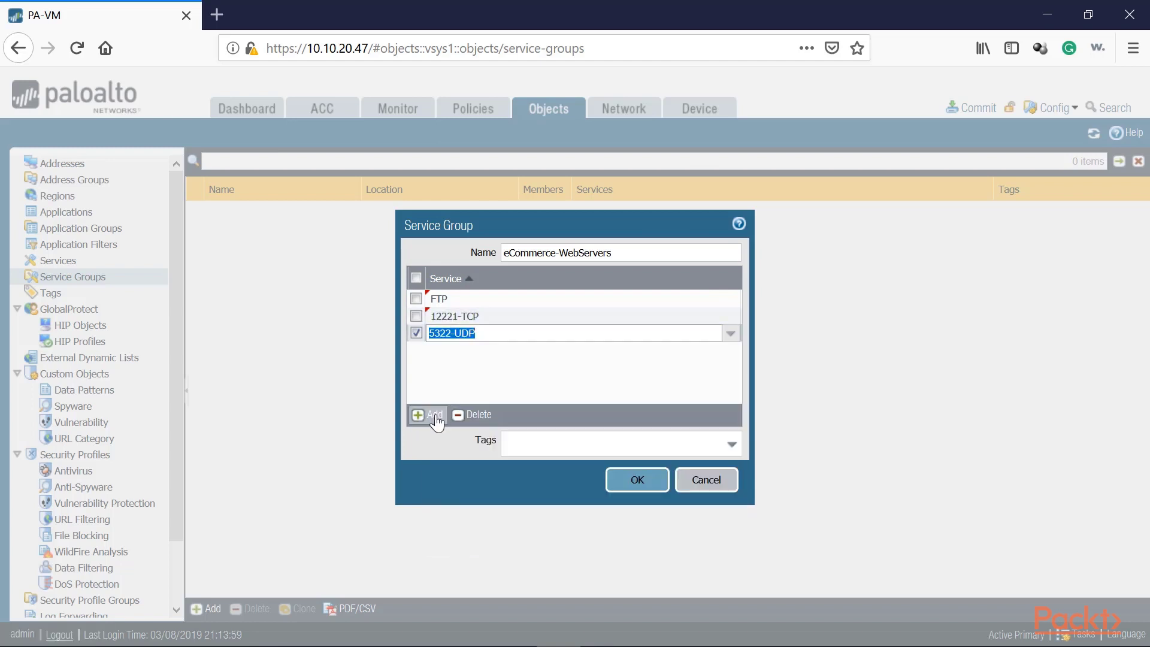
left_click(438, 423)
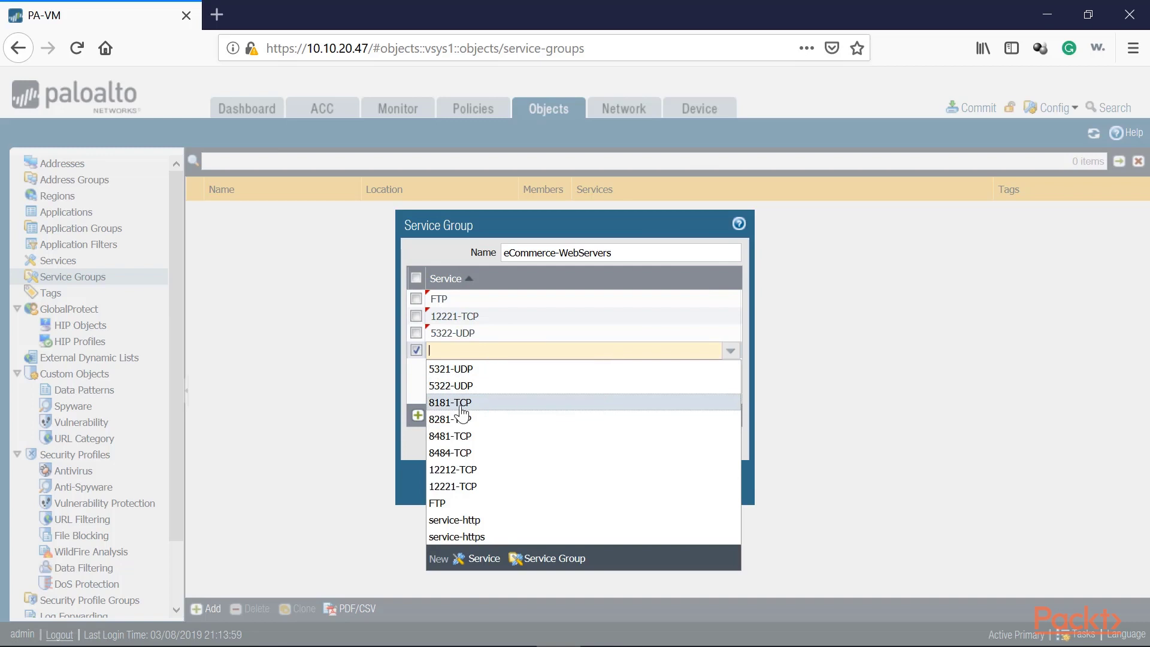
left_click(441, 401)
left_click(435, 423)
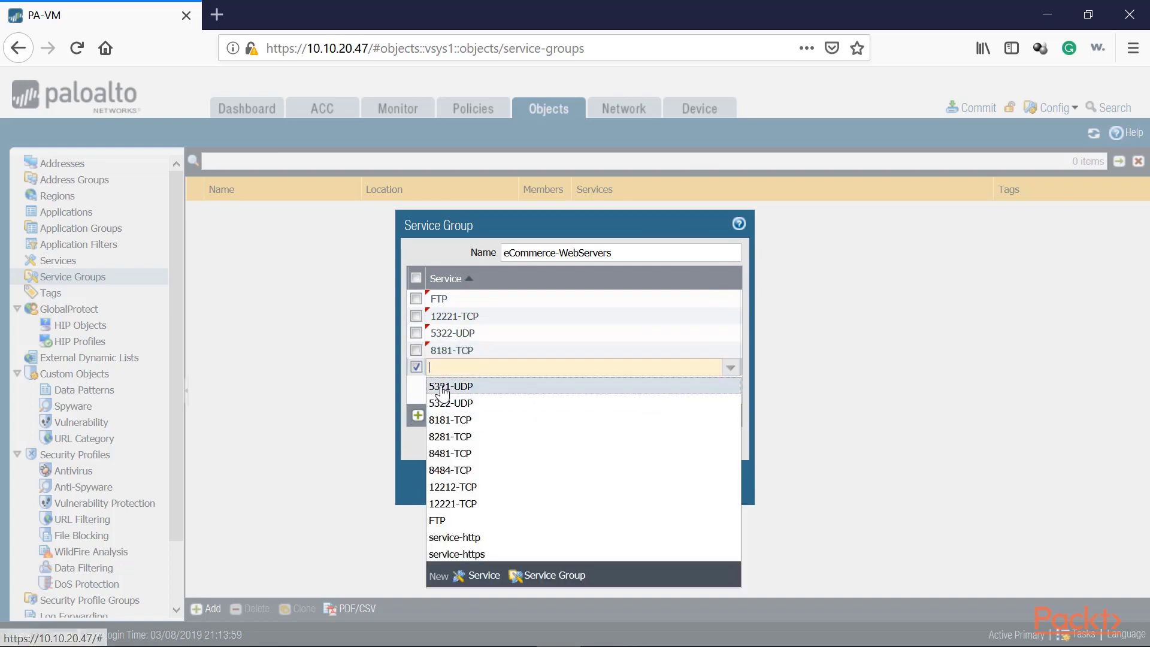
left_click(444, 471)
Add the predefined service-http and service-https services to the eCommerce-WebServers group and save it
left_click(436, 421)
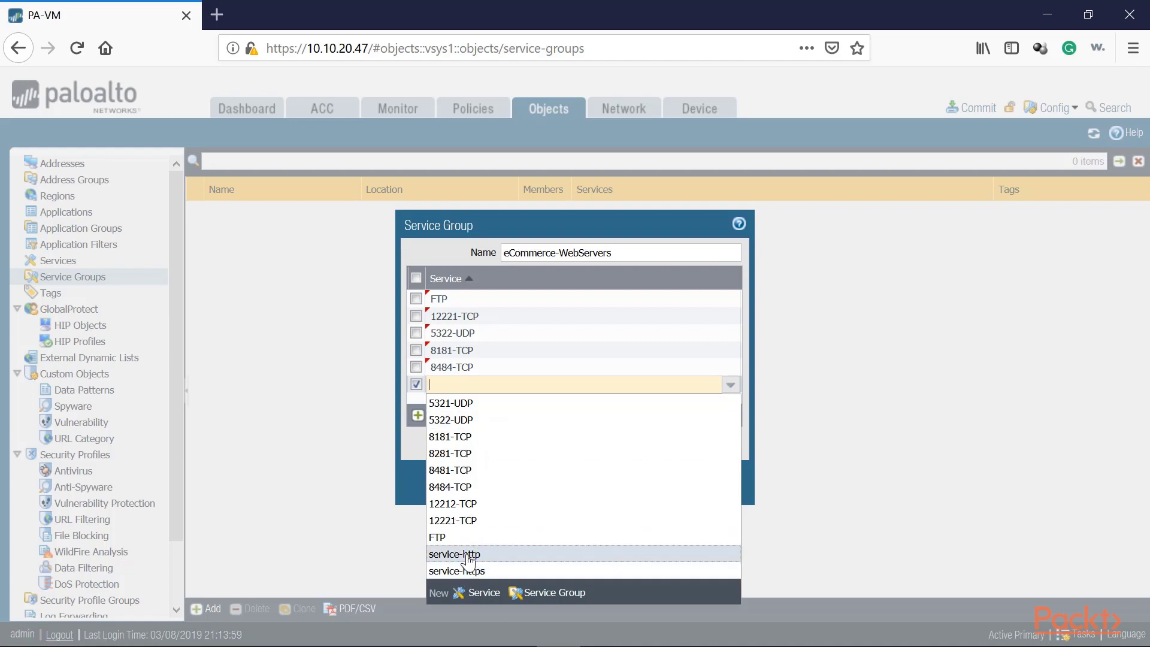
left_click(468, 554)
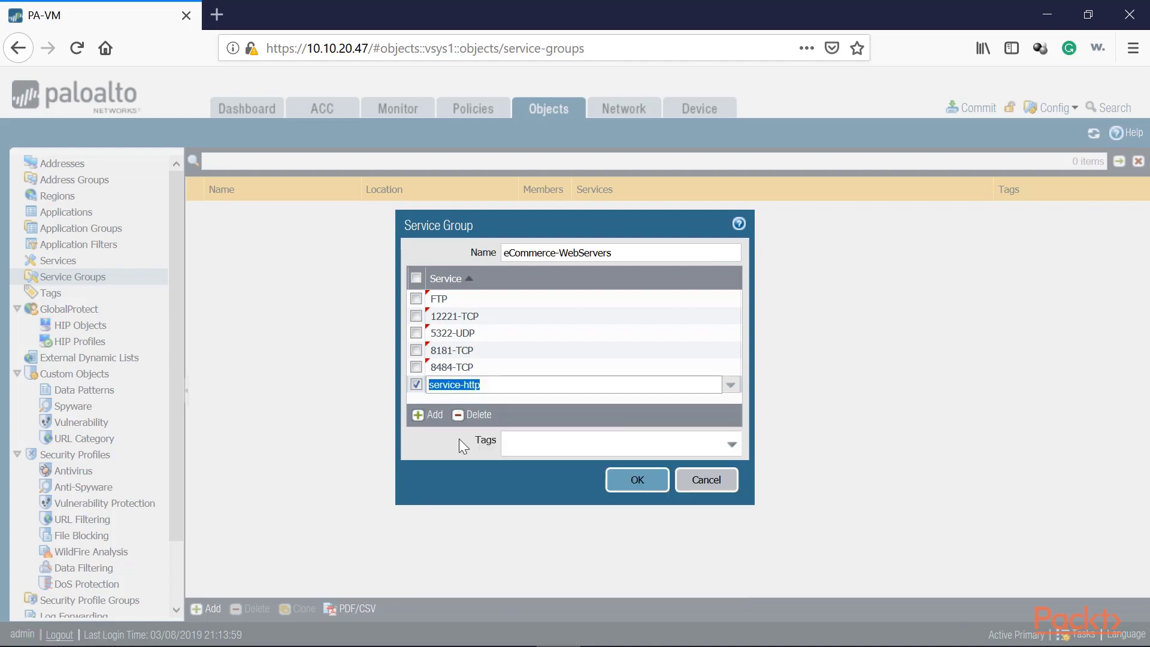
left_click(417, 415)
left_click(462, 581)
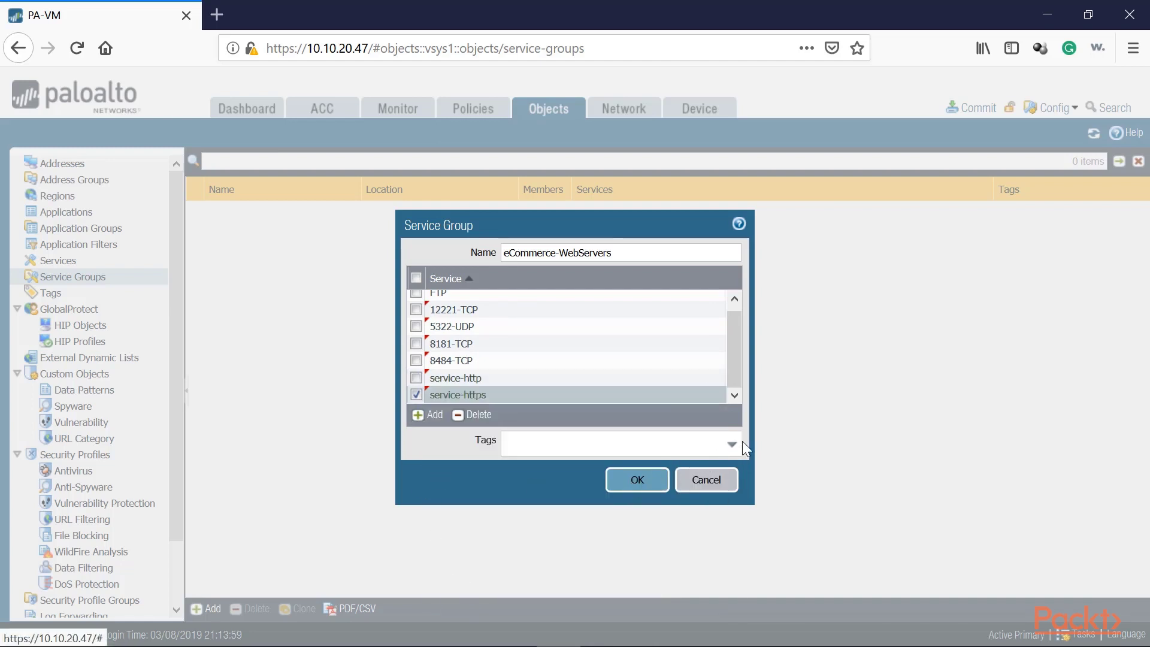
left_click(645, 480)
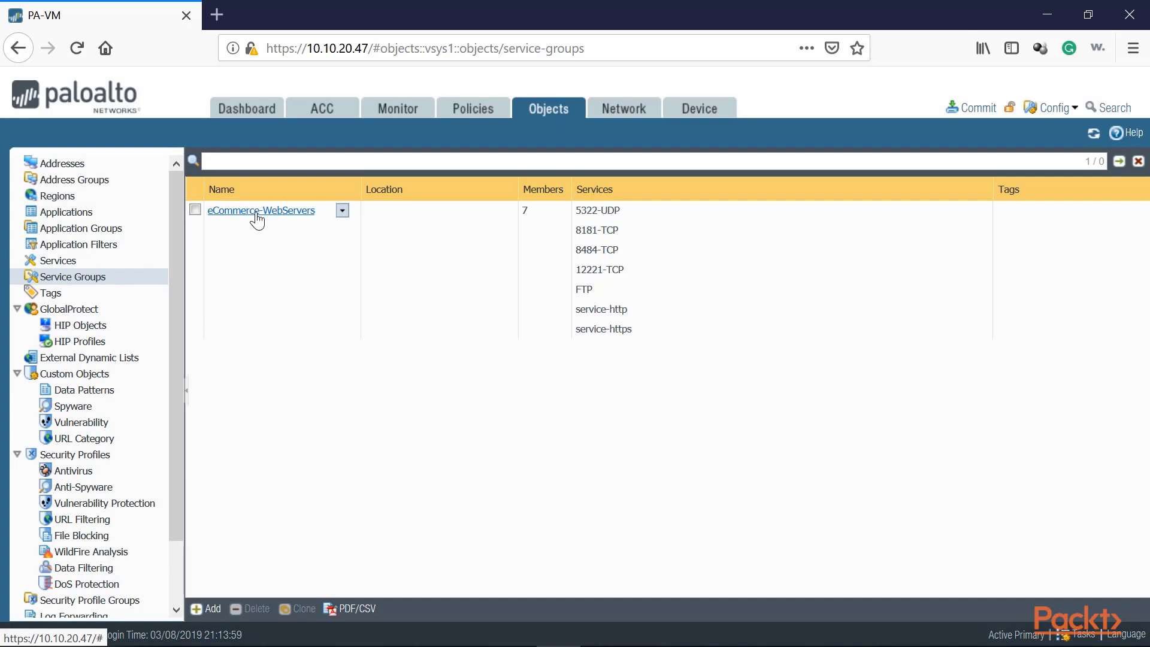
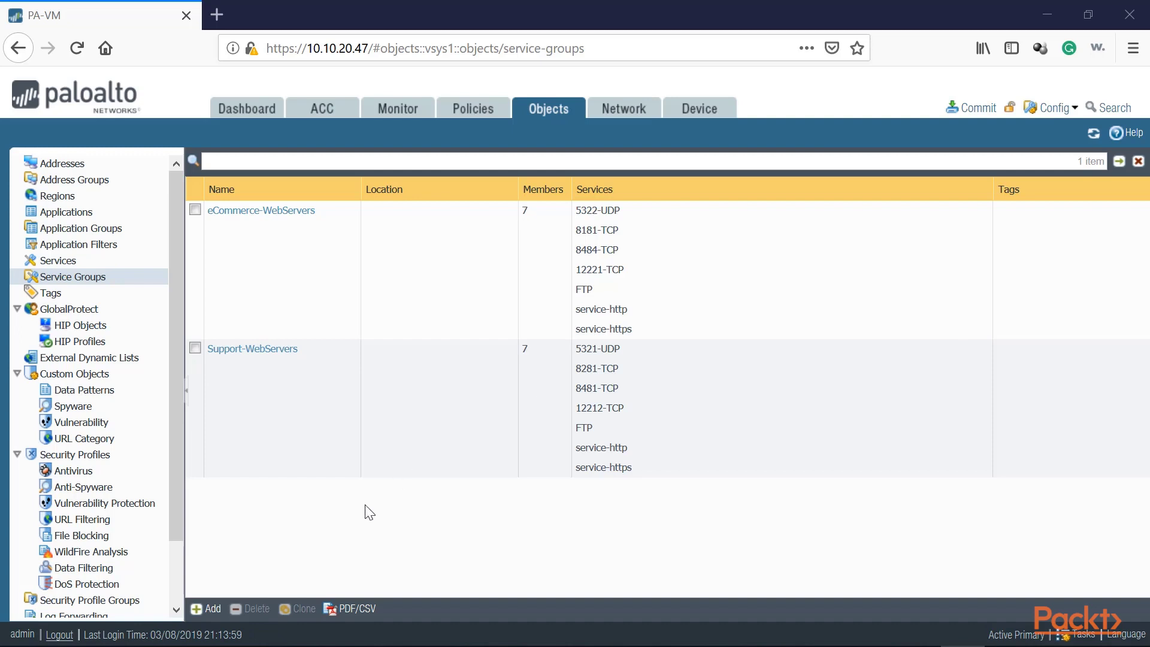
Create another TCP service object named 8787-TCP with destination port 8787
left_click(60, 261)
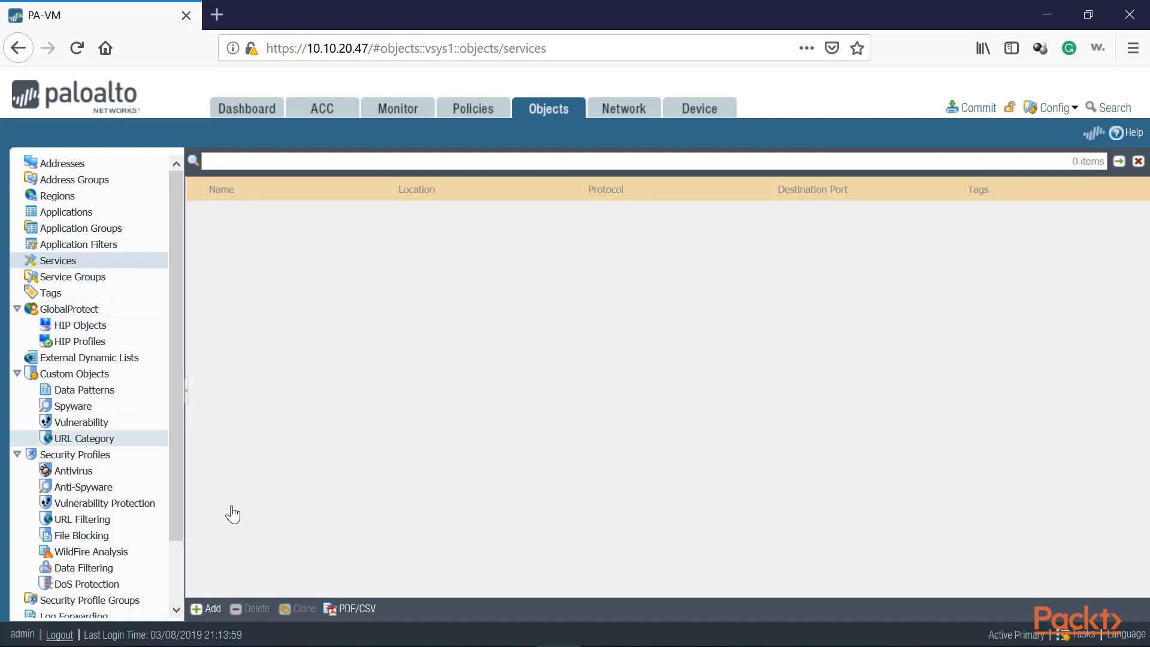
left_click(199, 607)
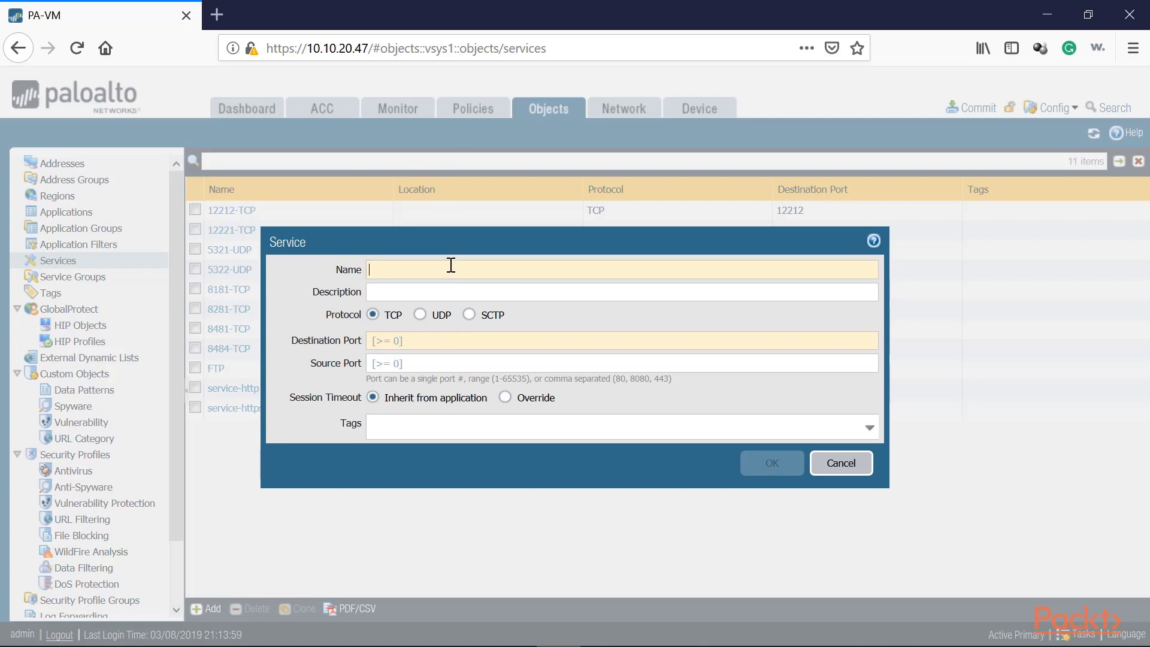
type("8787")
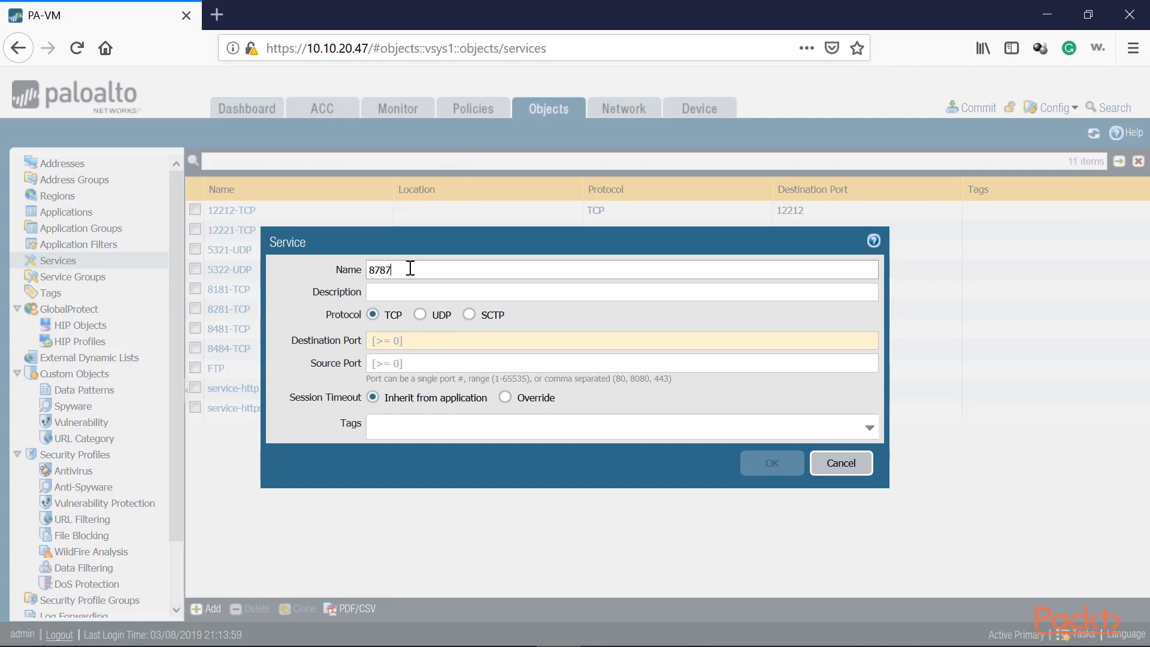
type("-TCP")
left_click(394, 341)
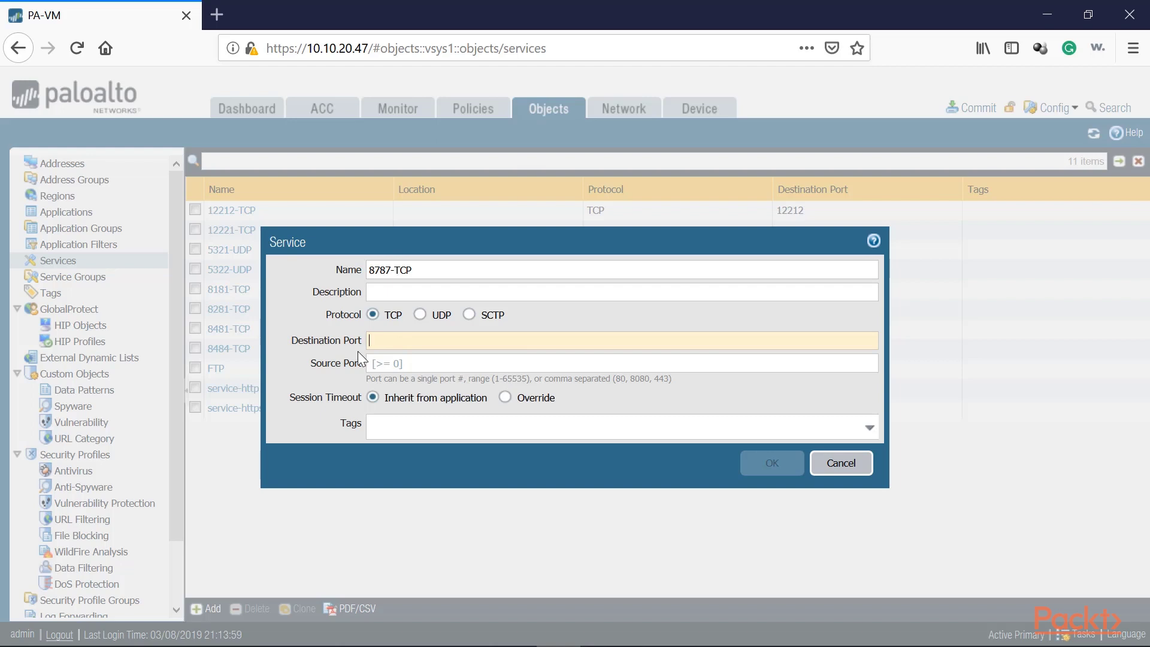
type("8787")
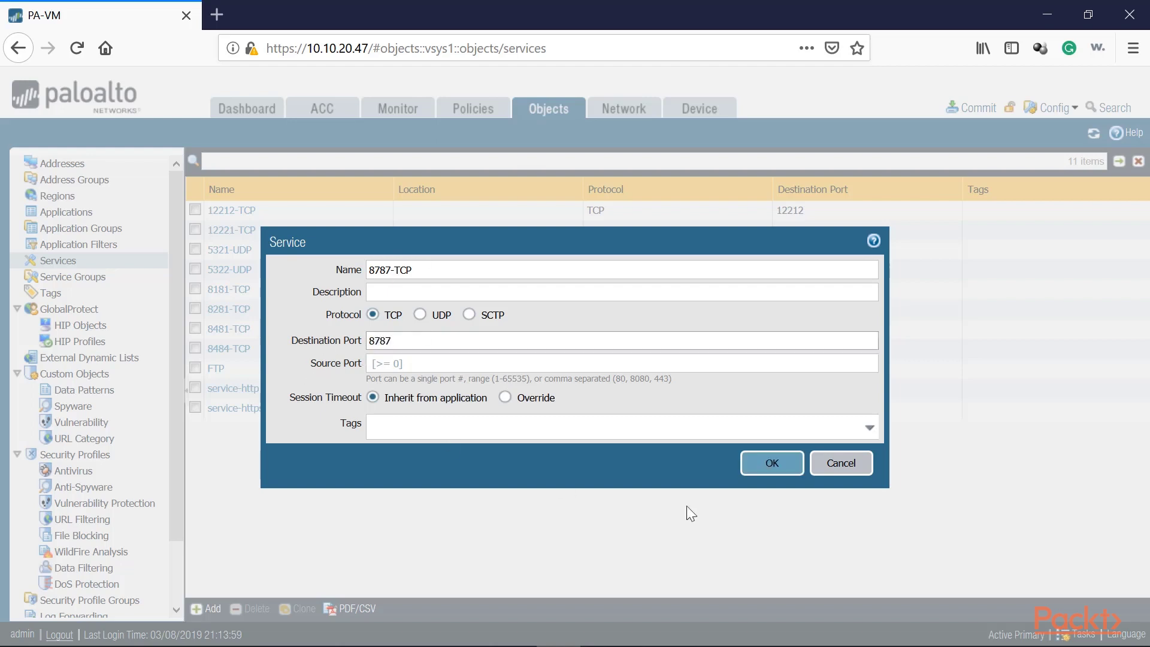
left_click(772, 463)
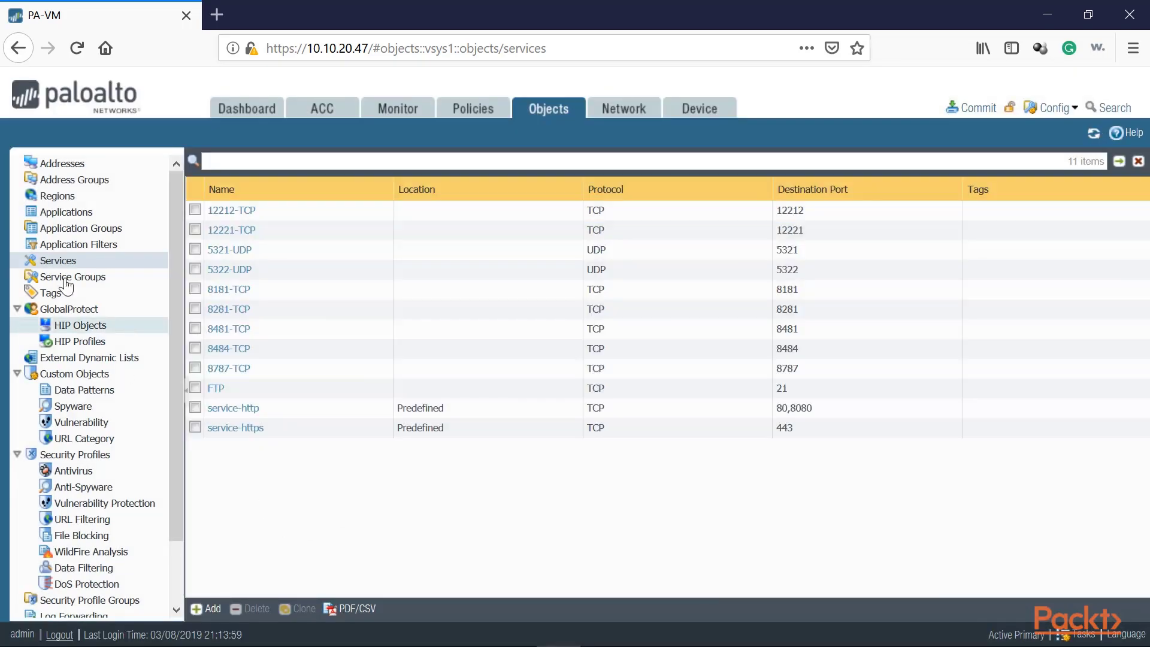
Start a new service group and name it App-Webservers
left_click(72, 276)
left_click(205, 608)
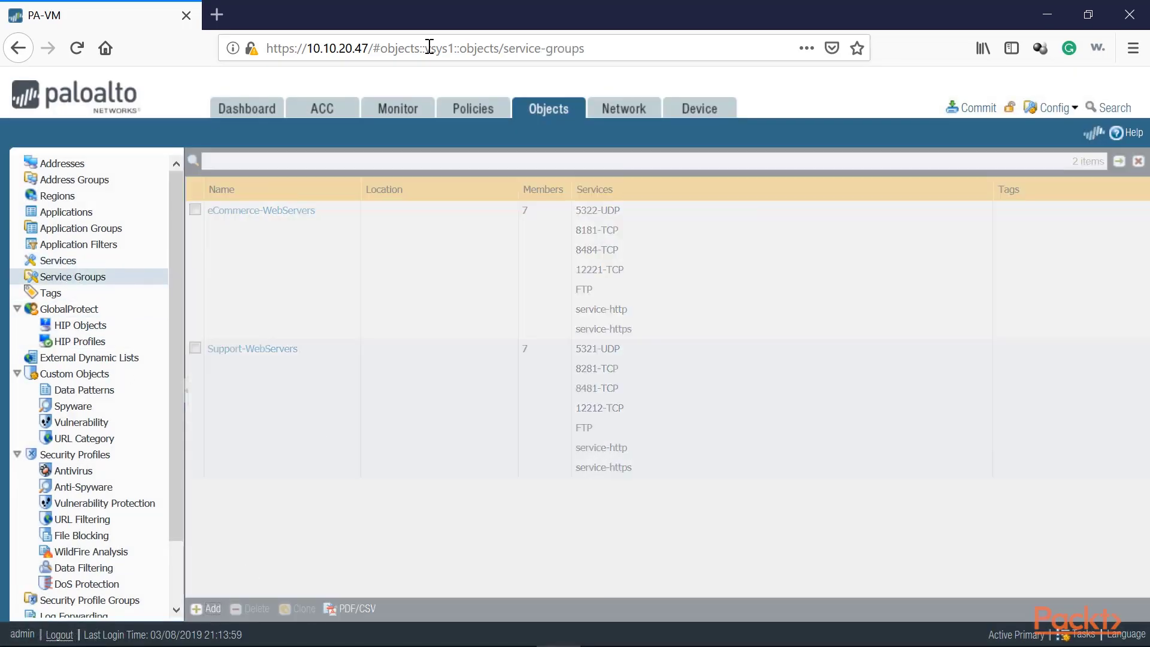
type("App")
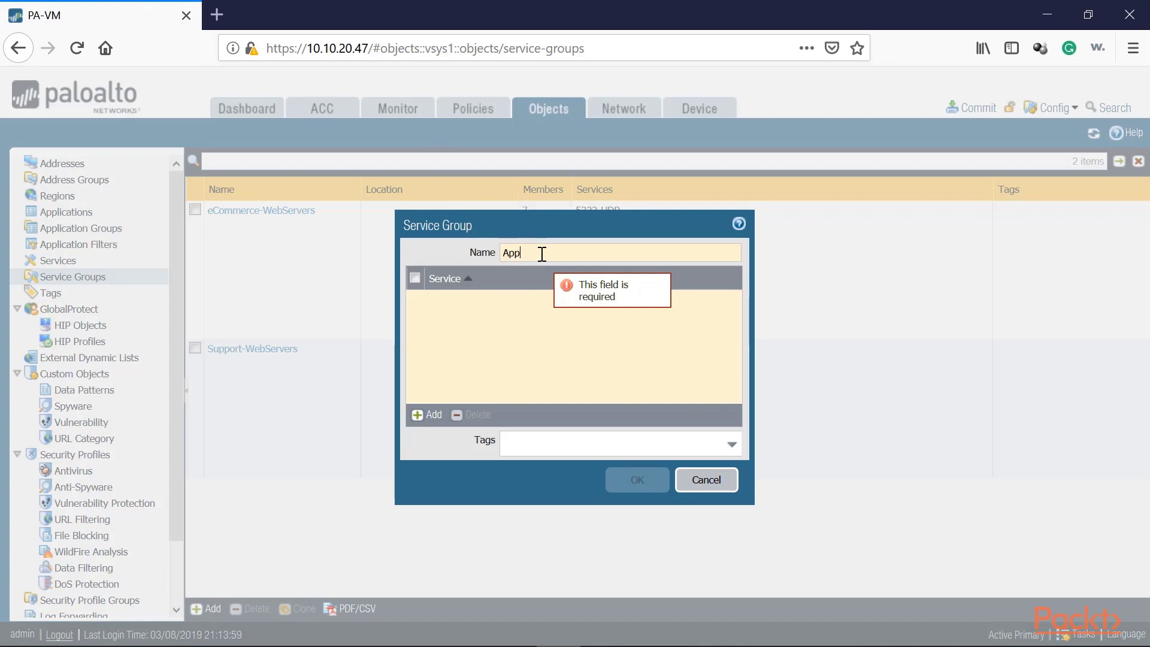
type("Webservers")
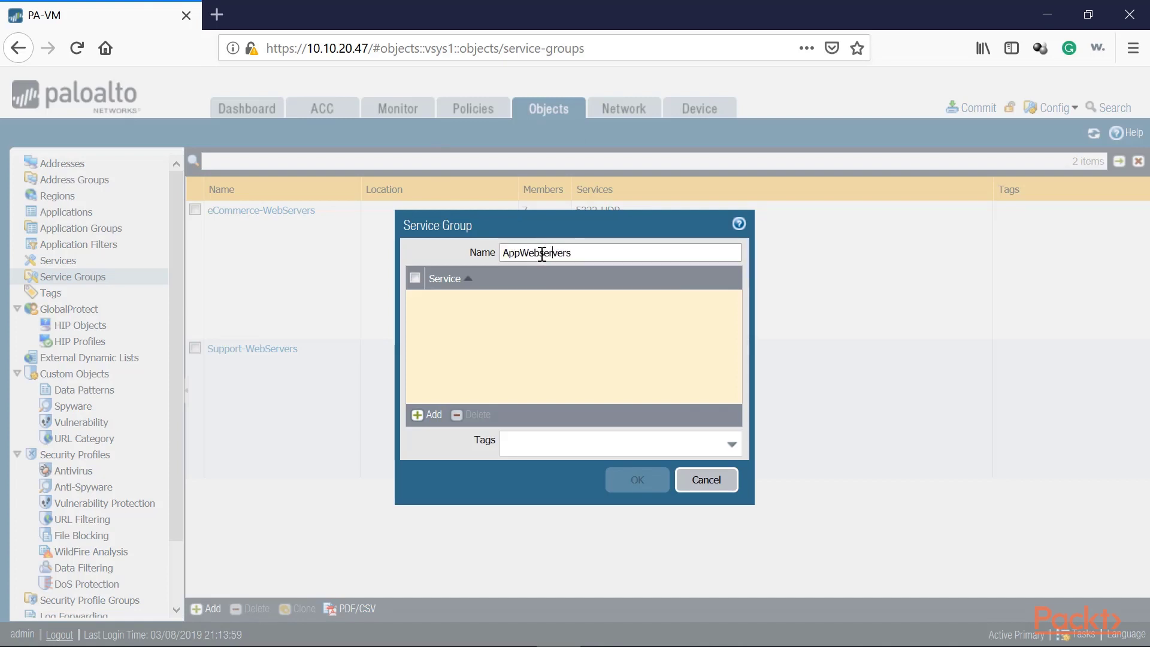
type("-")
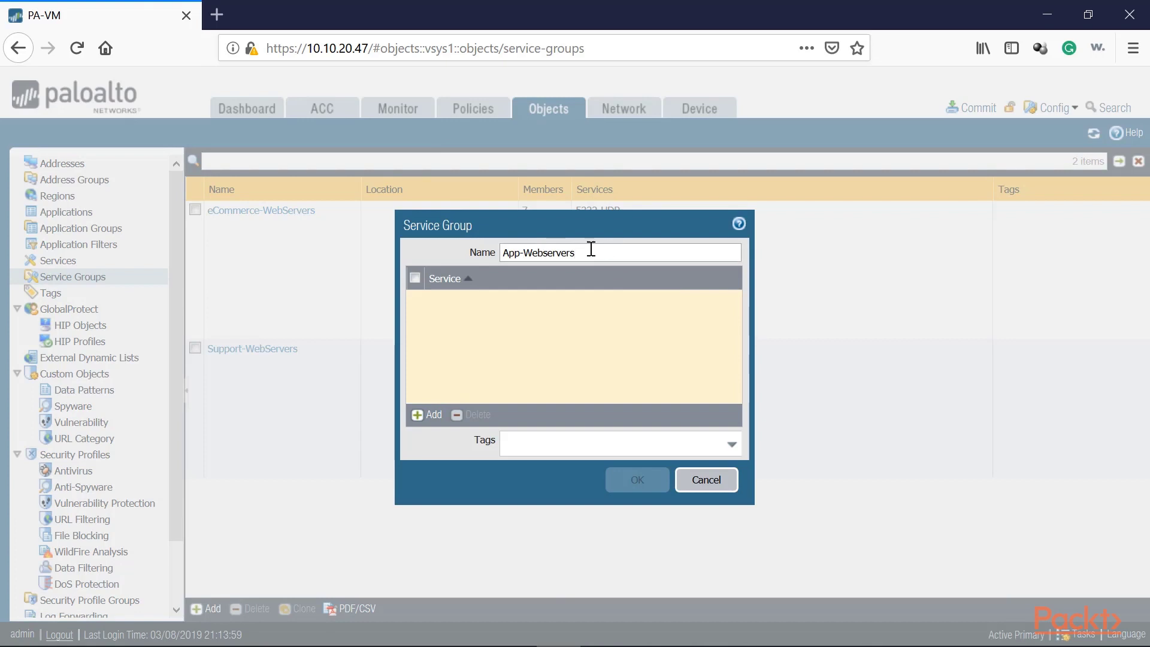
Add the eCommerce-WebServers group and the 8787-TCP service to the App-Webservers group and save it
left_click(432, 416)
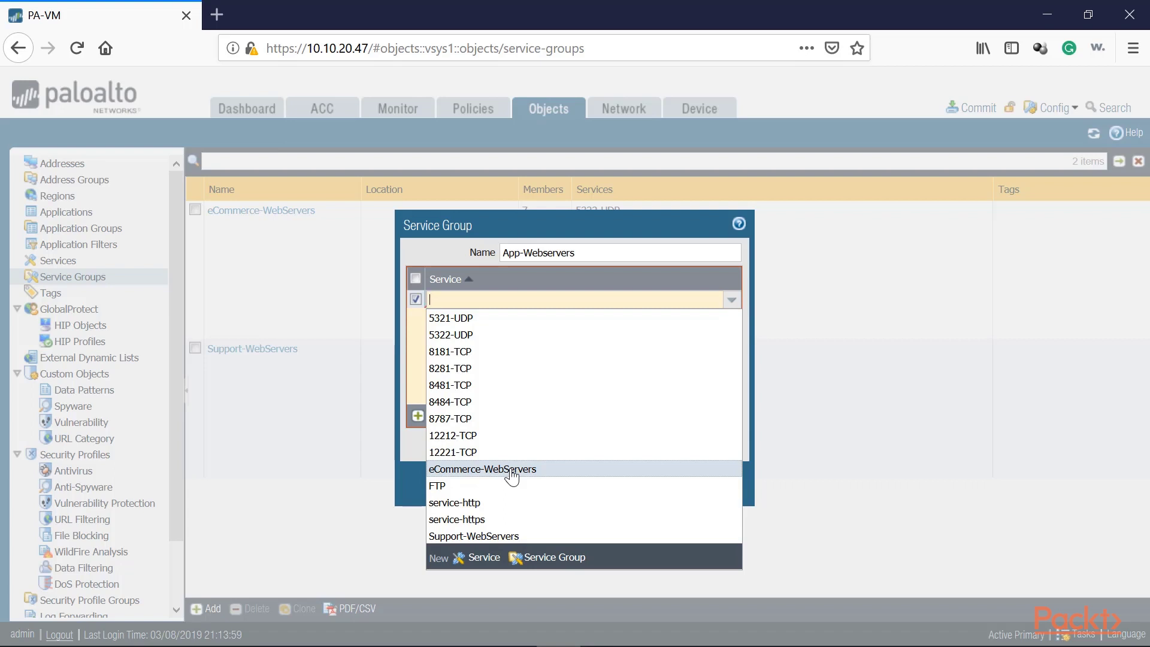
left_click(511, 471)
left_click(418, 415)
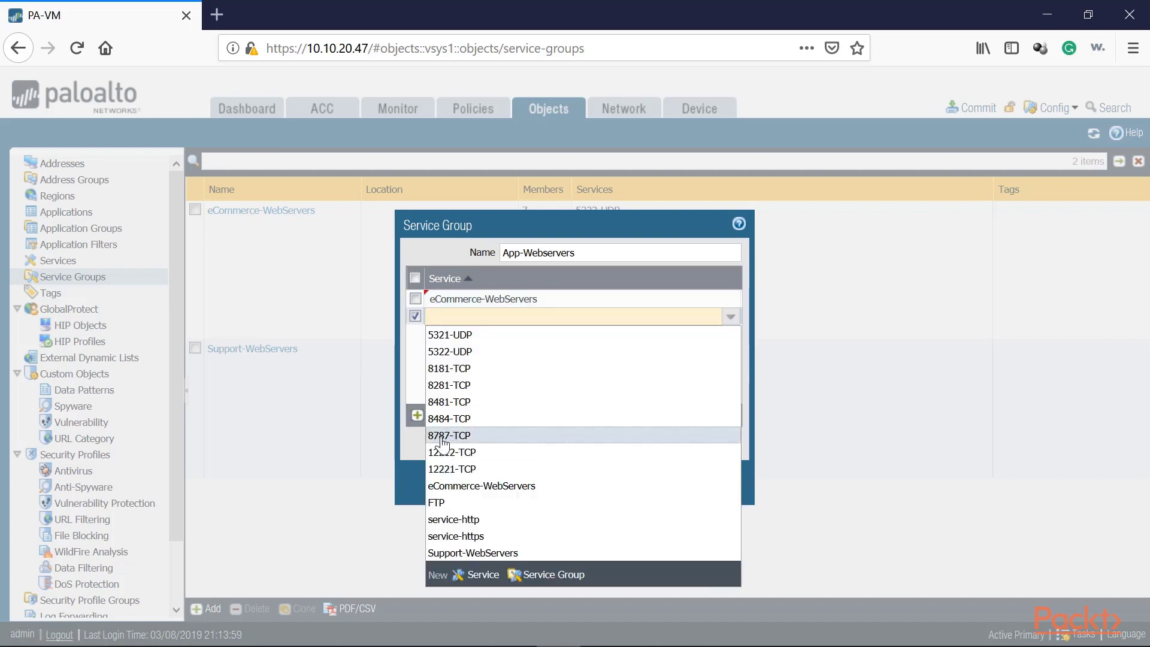
left_click(454, 442)
left_click(637, 480)
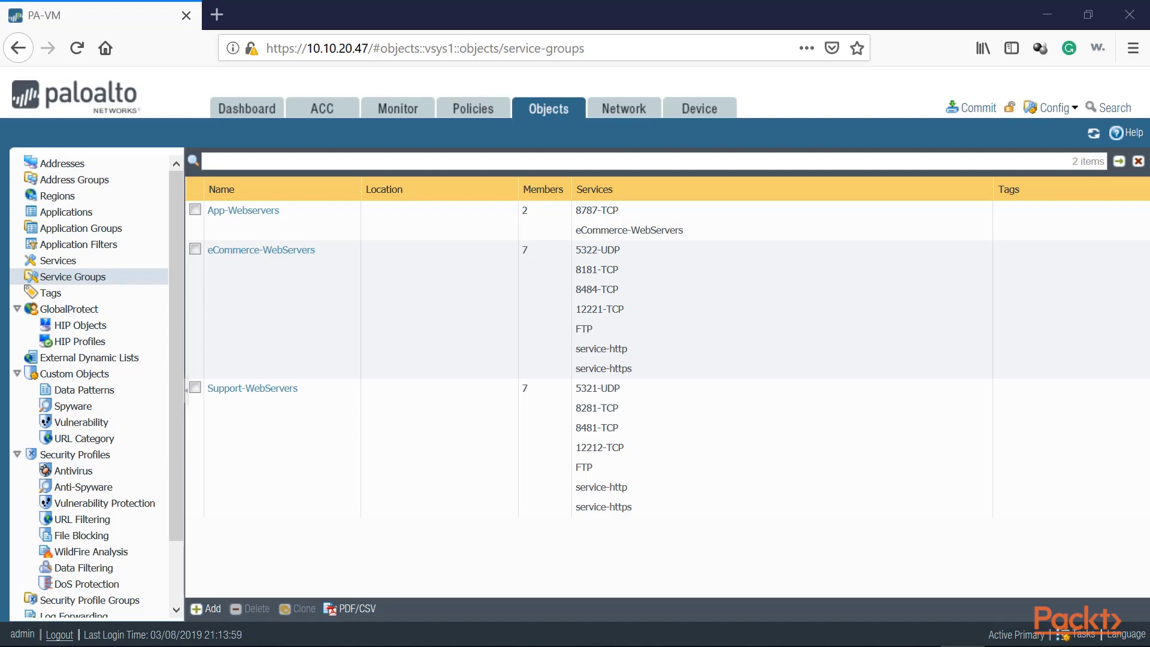
Commit all pending policy and object changes to the firewall's running configuration
left_click(972, 108)
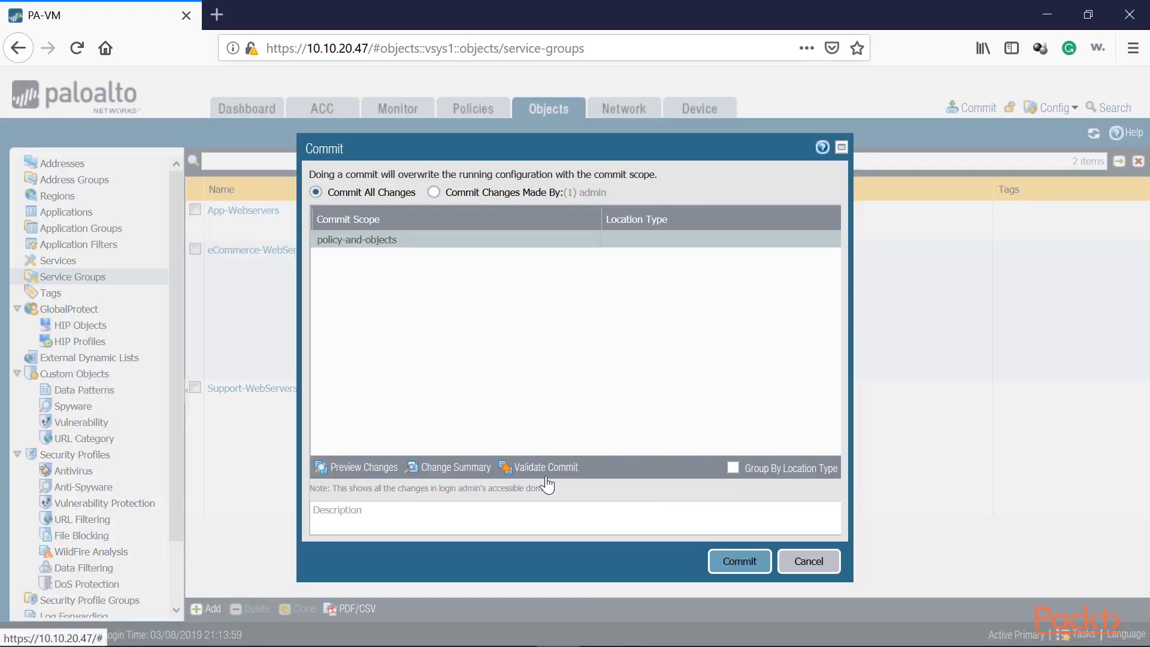
key("Return")
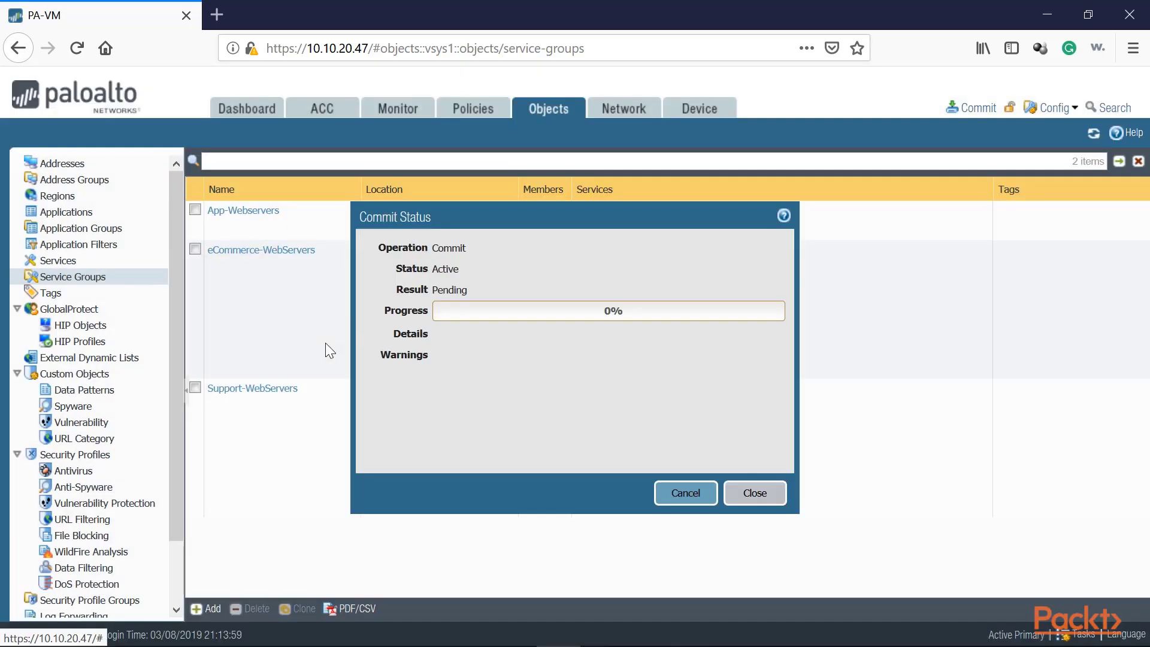